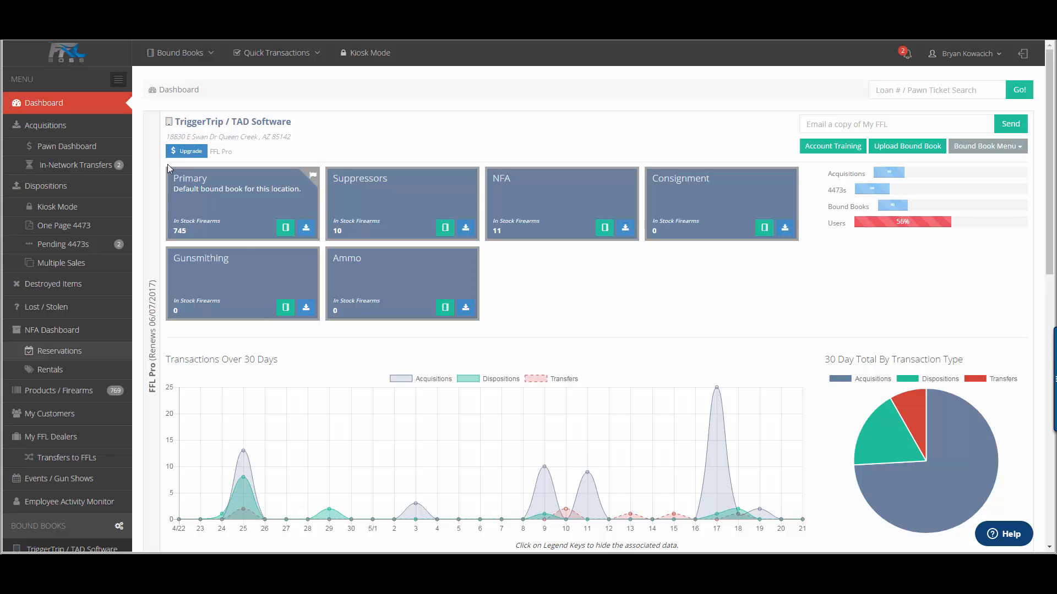
Step: Start a new acquisition in the Primary bound book with DAVIDSONS INC as the dealer
click(99, 132)
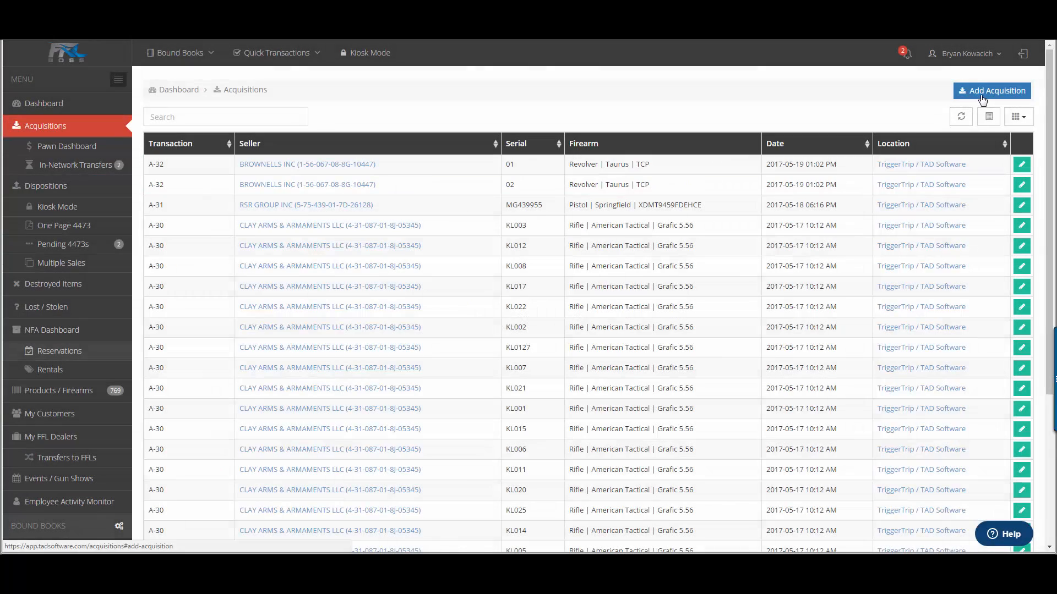
click(983, 93)
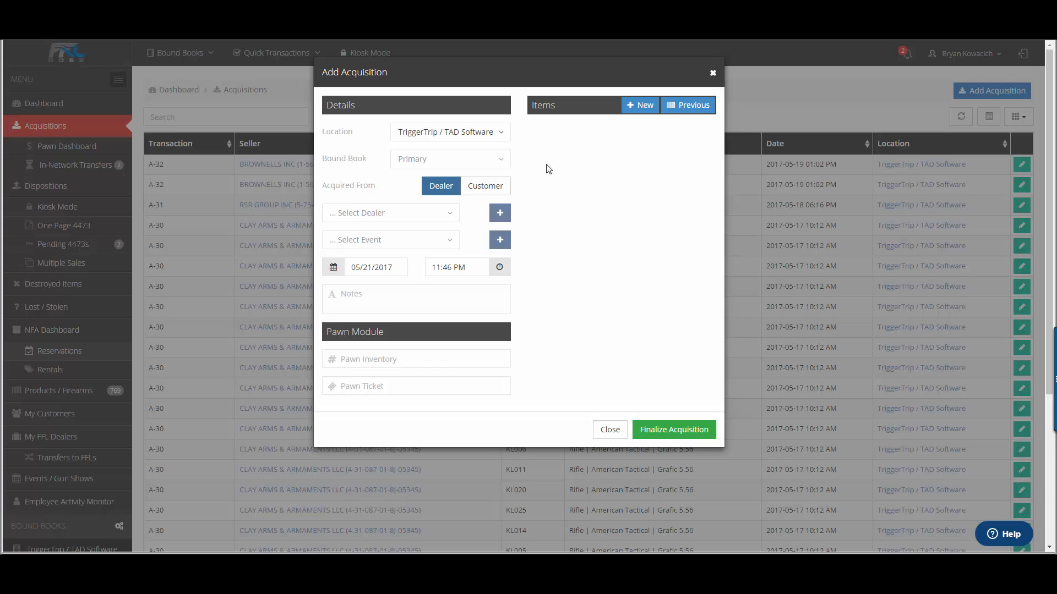
click(449, 222)
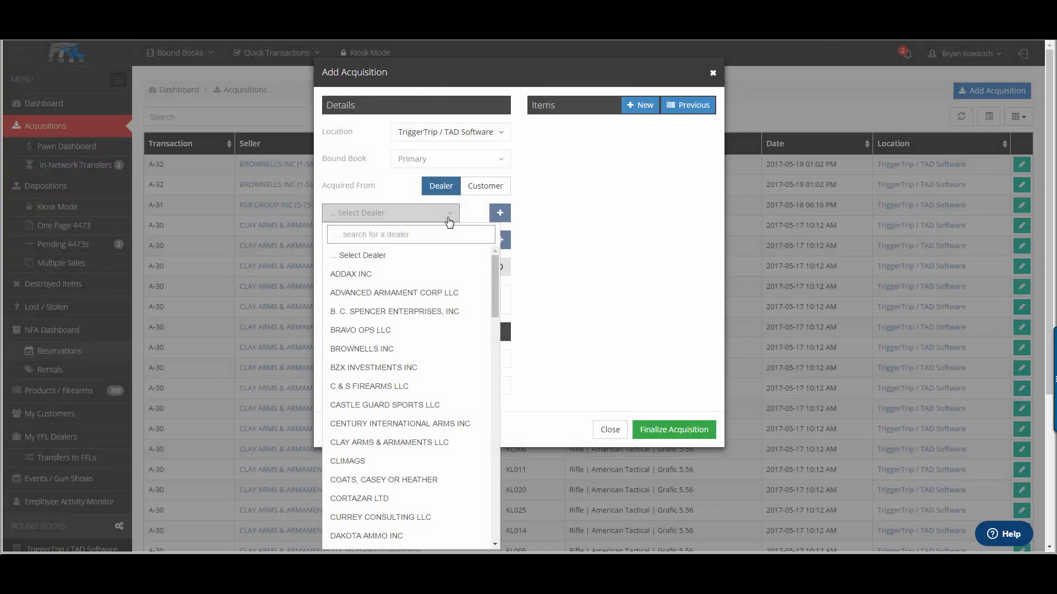
text(davi)
key(Return)
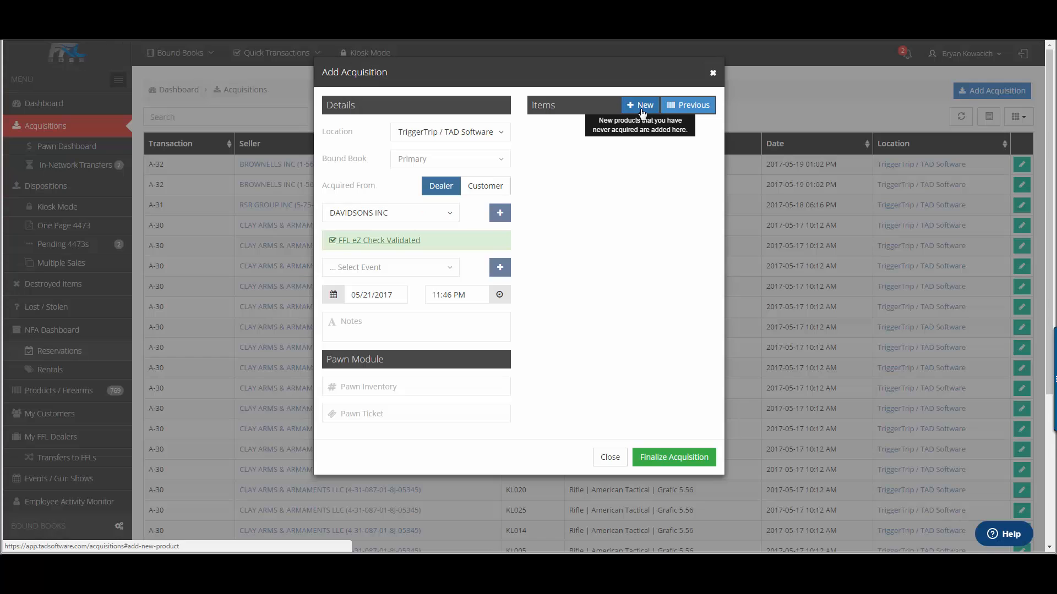
click(641, 107)
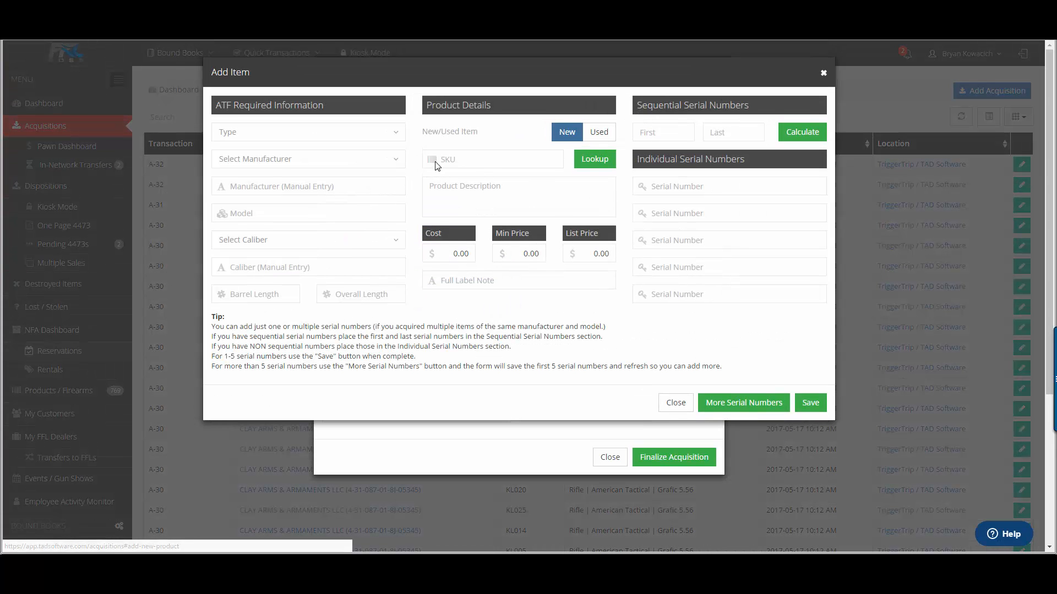
click(444, 158)
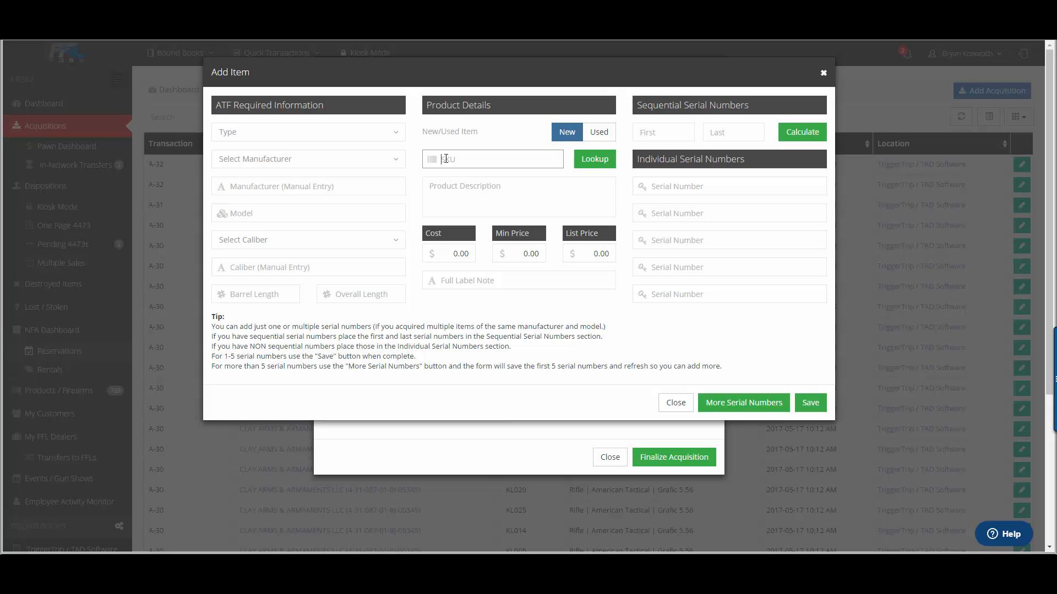
text(706397905606)
key(Return)
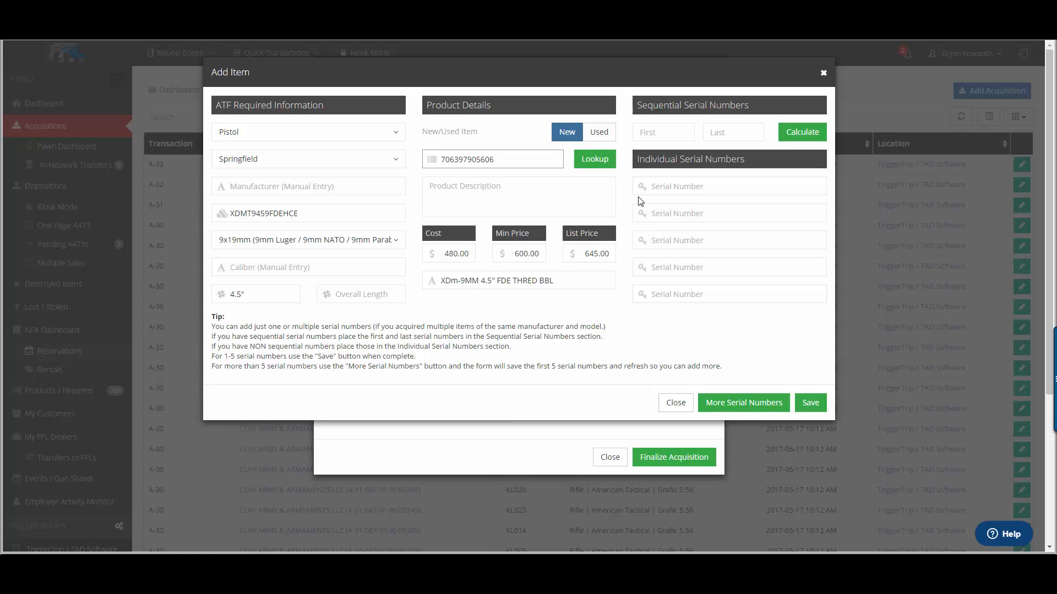
Step: Save the item with individual serial number MG439955 and finalize the acquisition
click(682, 187)
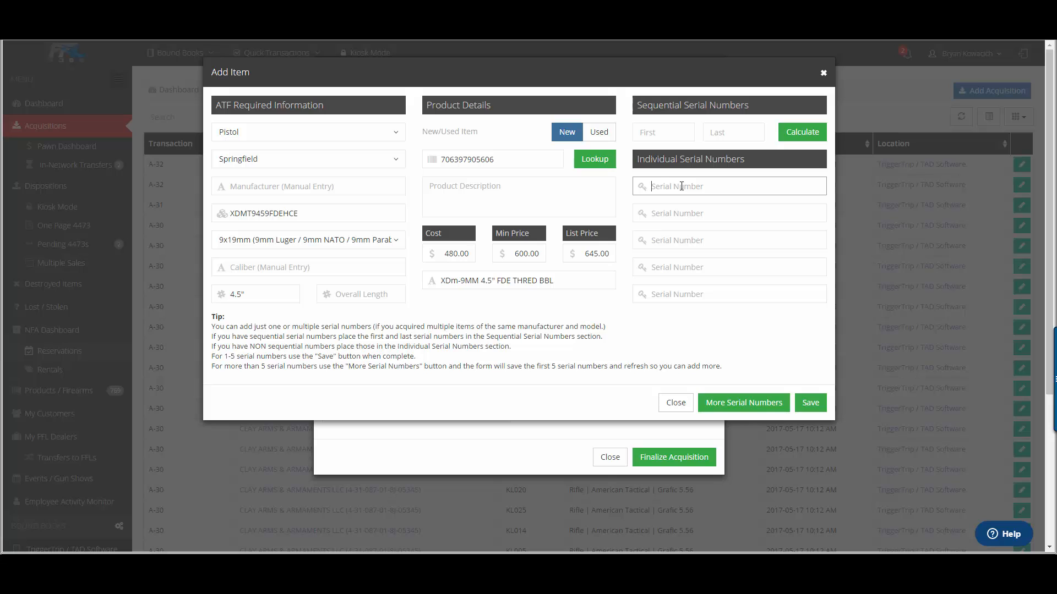
click(808, 406)
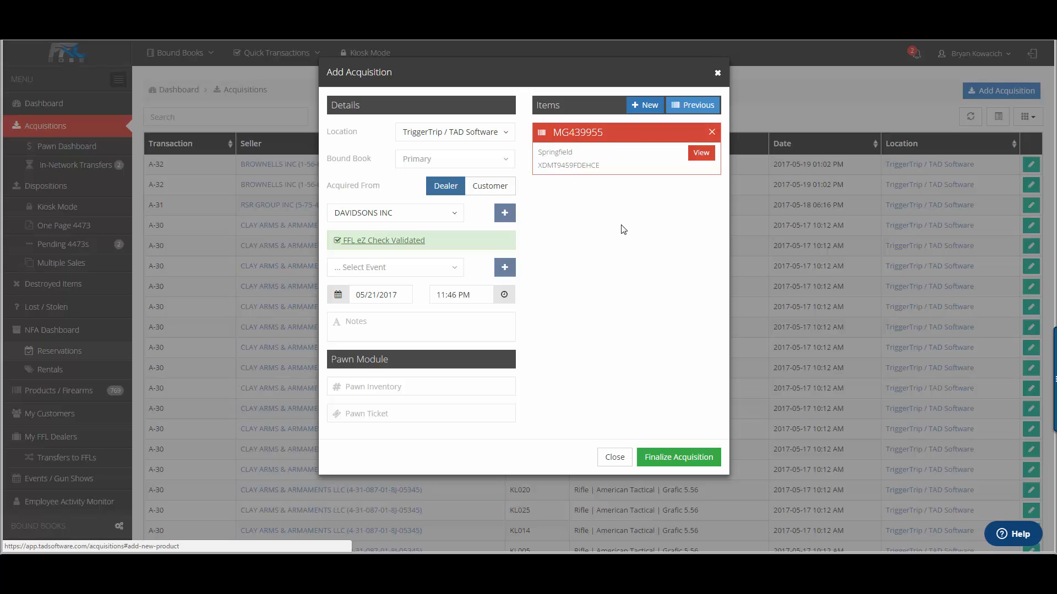
click(673, 462)
Step: Open the Primary bound book of TriggerTrip / TAD Software
click(165, 53)
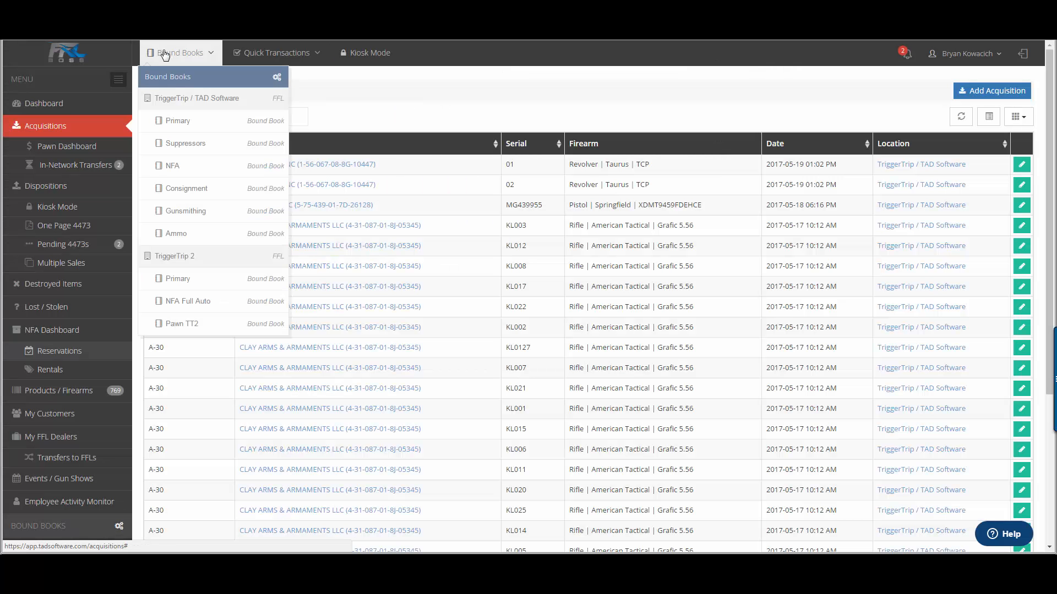
click(186, 132)
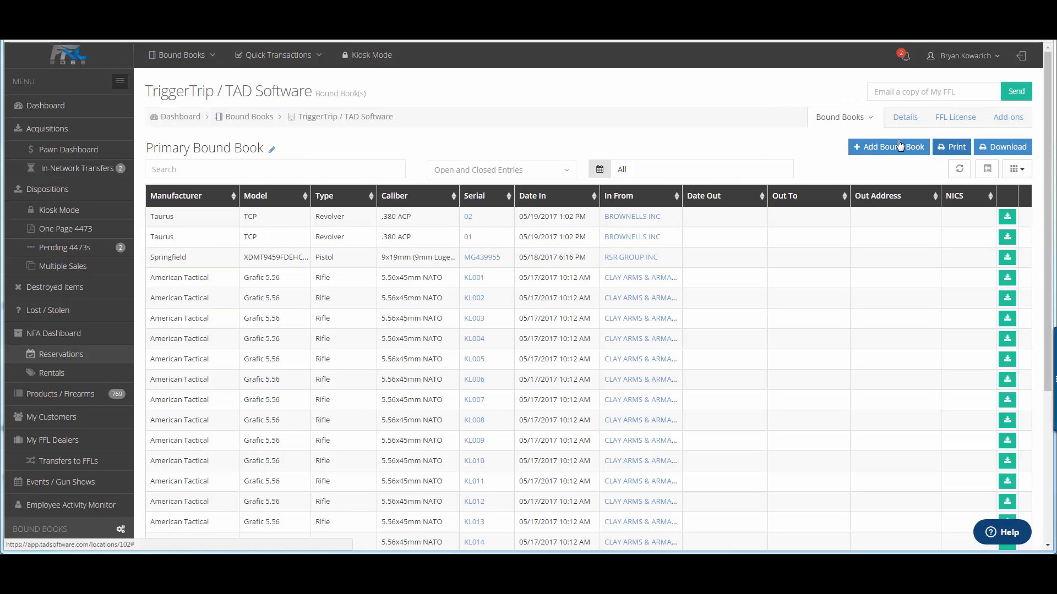
Step: Open a new acquisition's blank item form and examine the cost, minimum price, list price and full label note fields before closing it
click(77, 129)
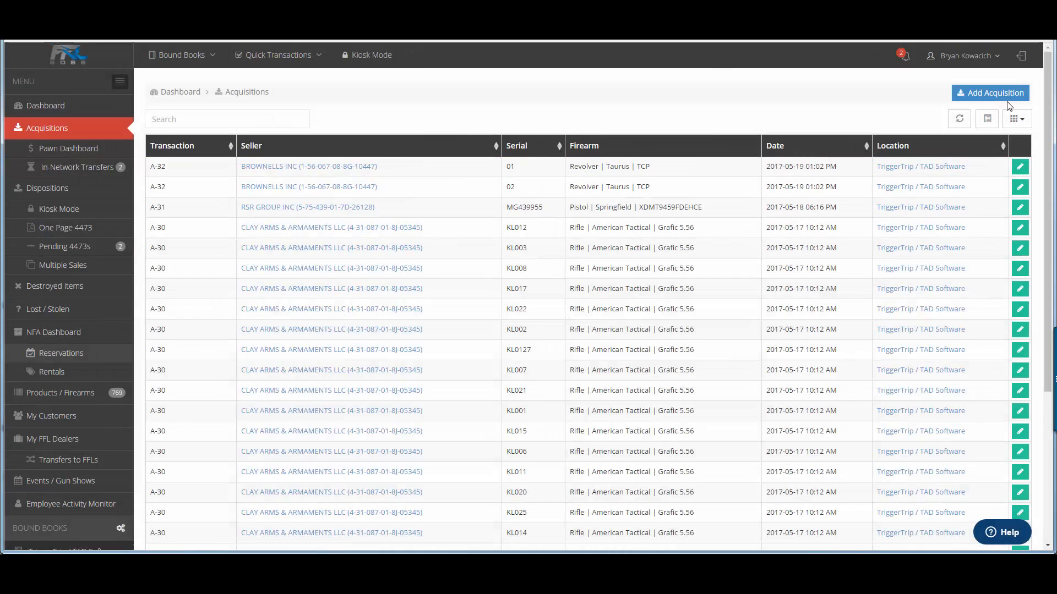
click(1002, 97)
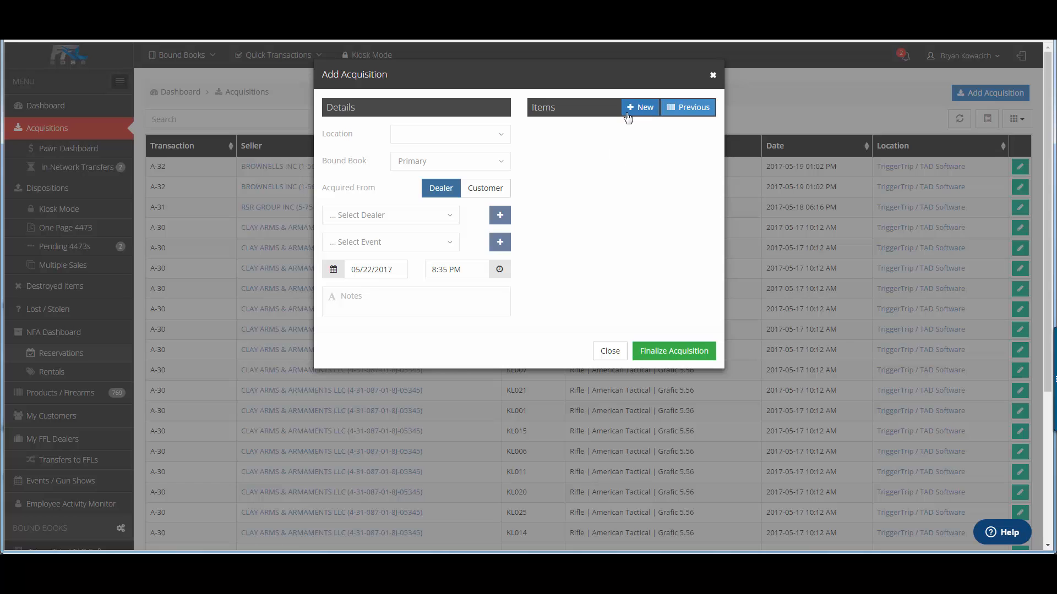
click(628, 114)
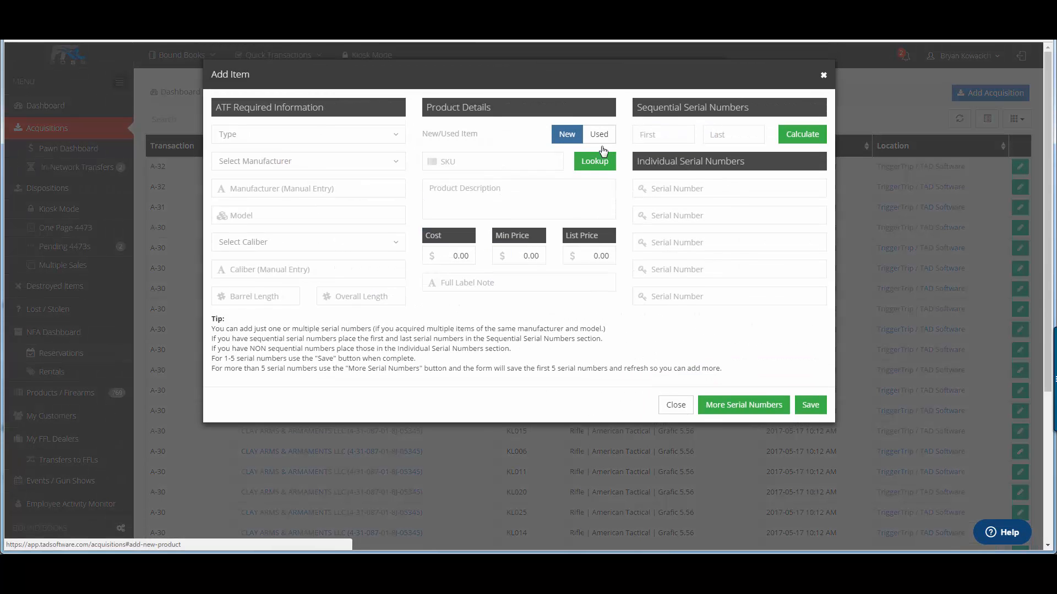
click(451, 257)
click(523, 256)
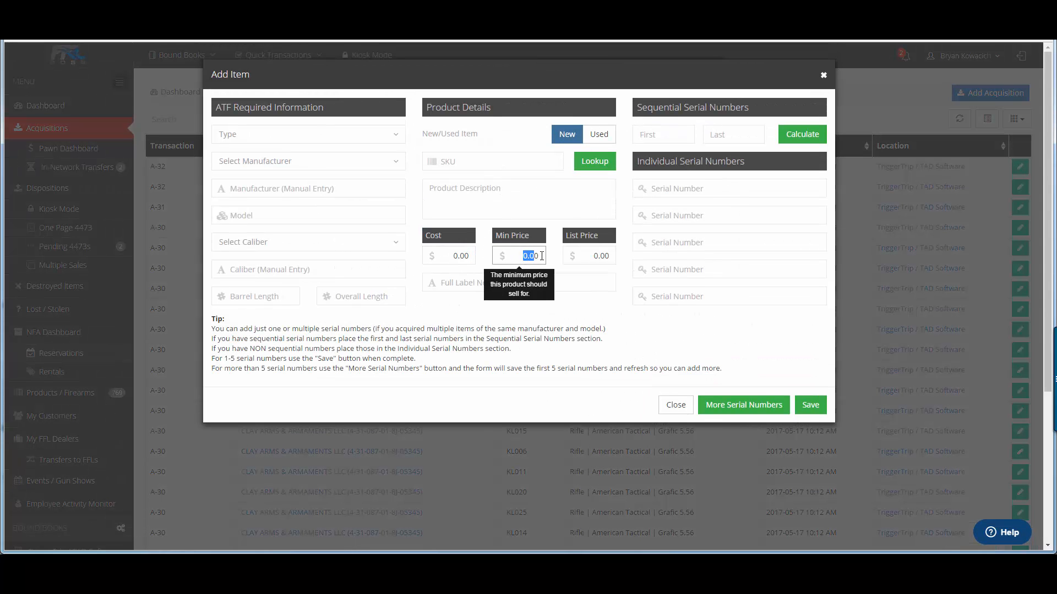
click(594, 257)
click(468, 283)
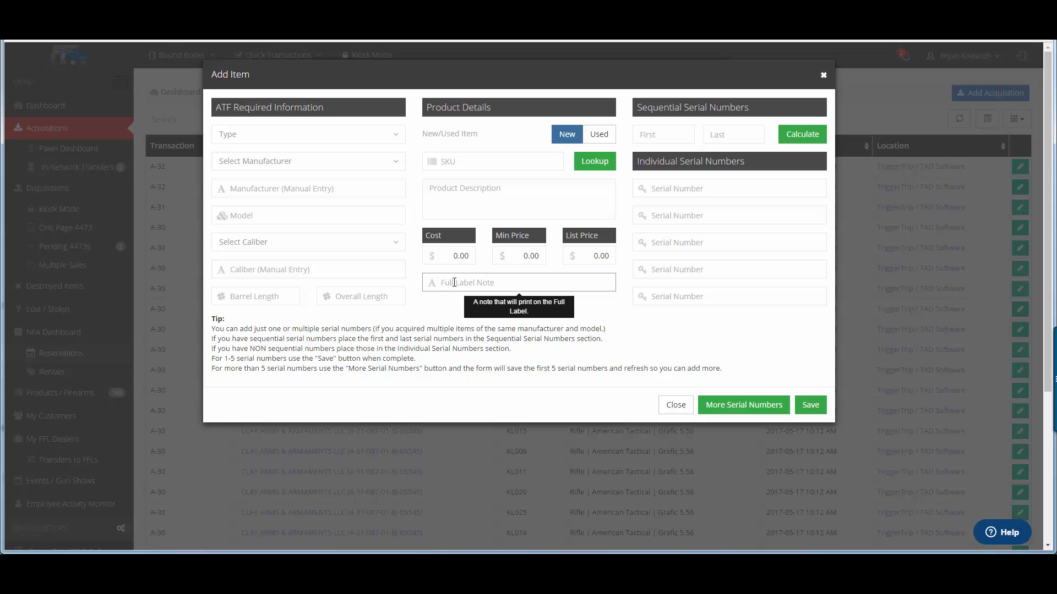
click(676, 405)
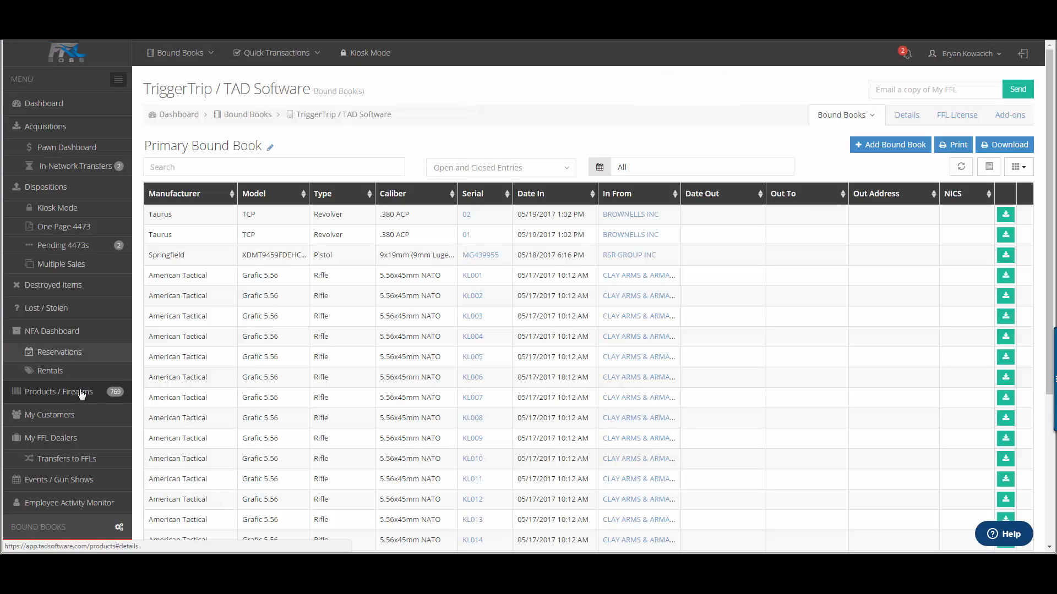
Step: Generate the Full Label for the in-stock Springfield pistol acquired 05/18/2017 and review its details and price
click(80, 392)
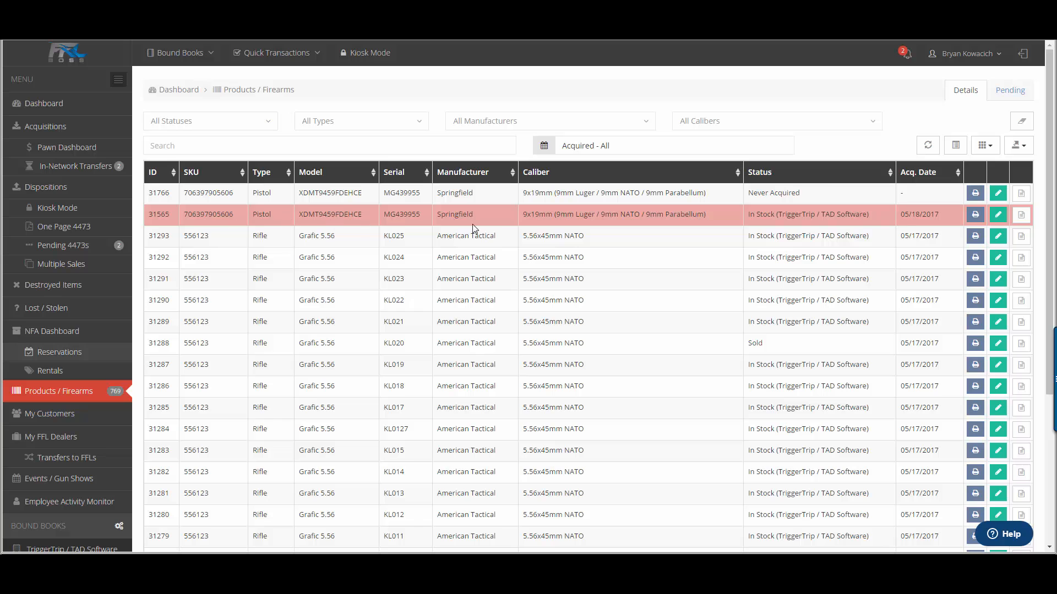
click(974, 218)
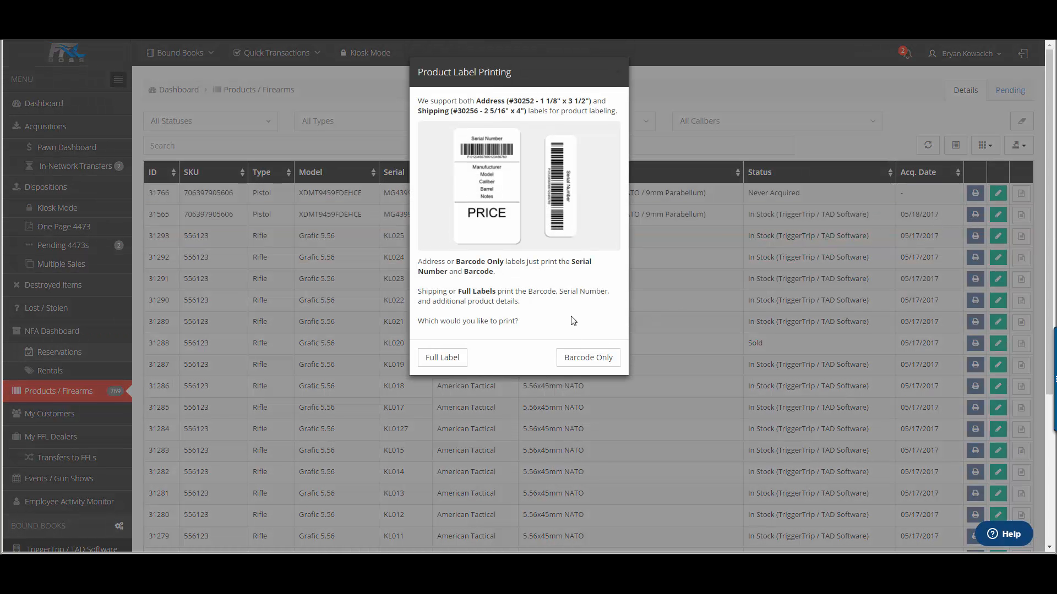
click(455, 358)
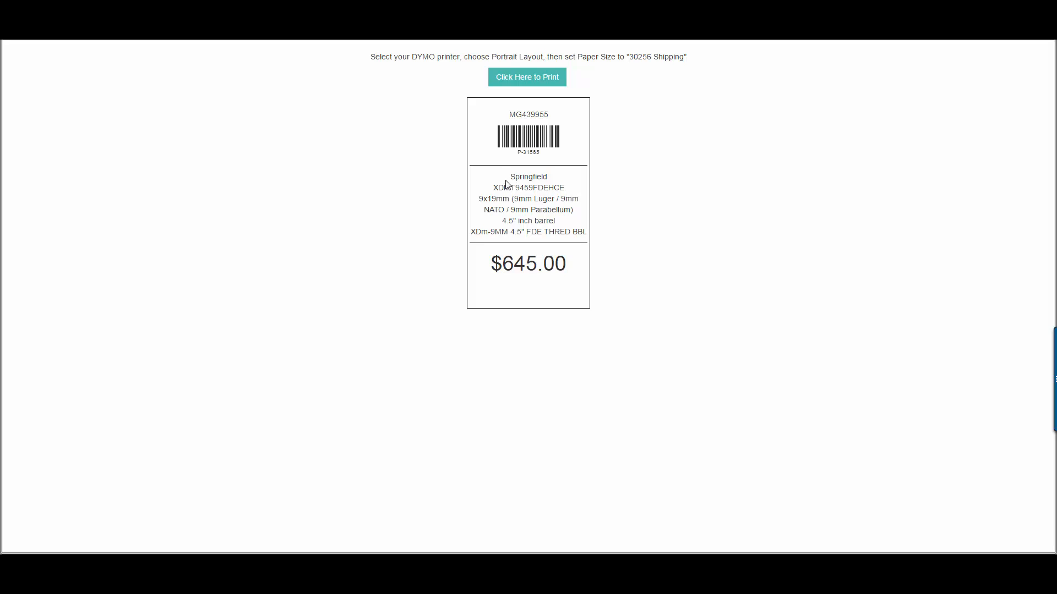
drag(505, 183, 488, 276)
click(502, 297)
click(234, 34)
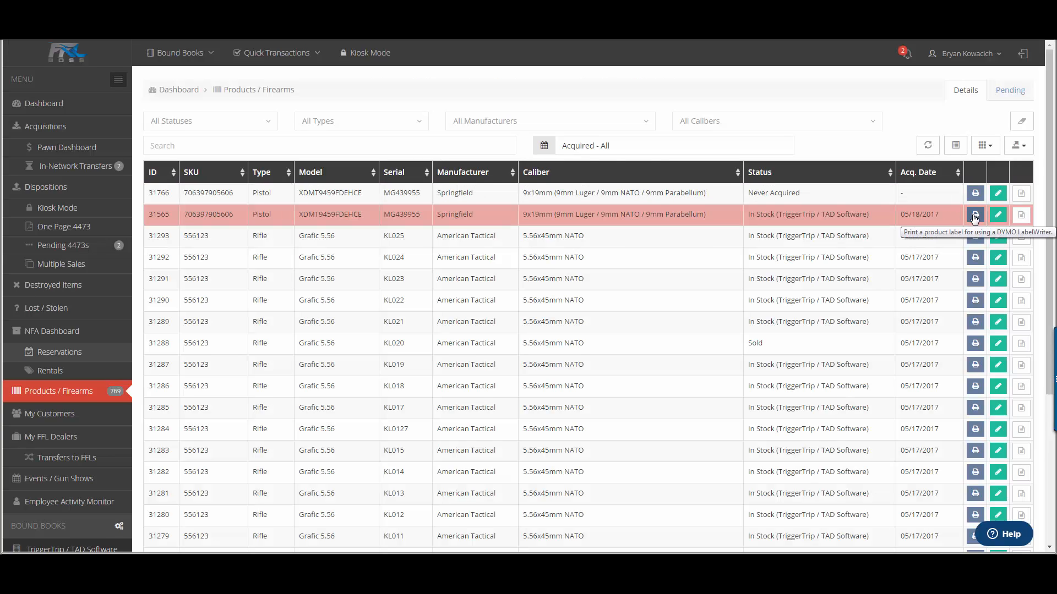
Step: Print a Barcode Only label for the same in-stock Springfield pistol on the DYMO LabelWriter 450 and close the label page
click(975, 217)
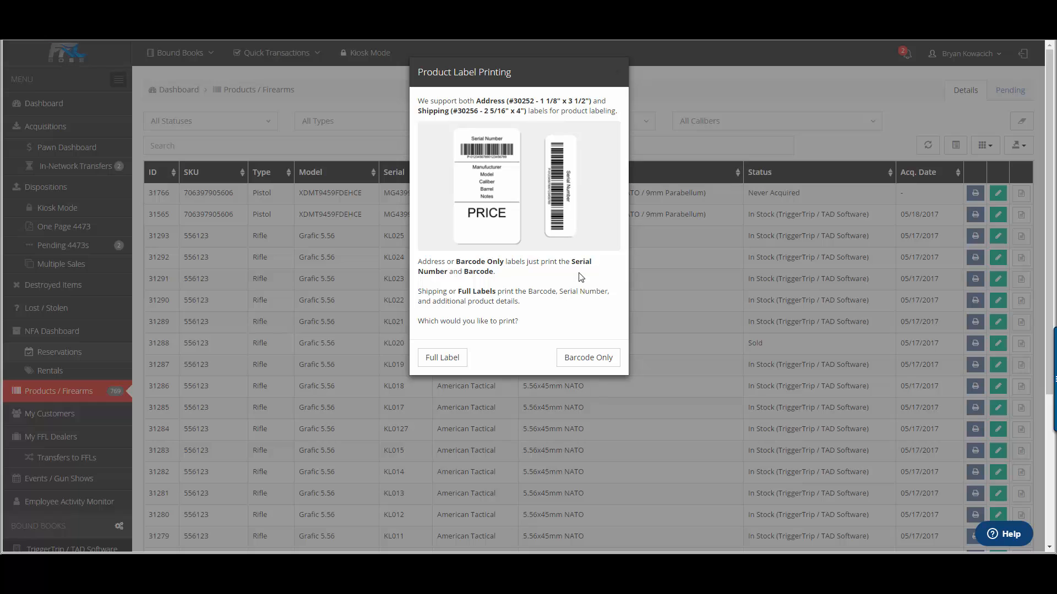
click(588, 358)
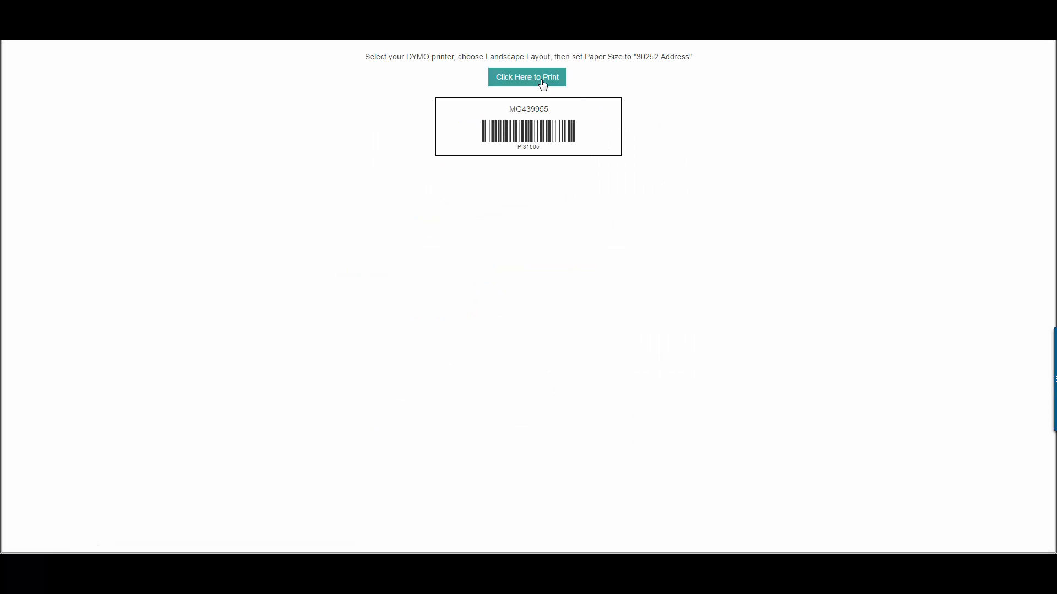
click(542, 81)
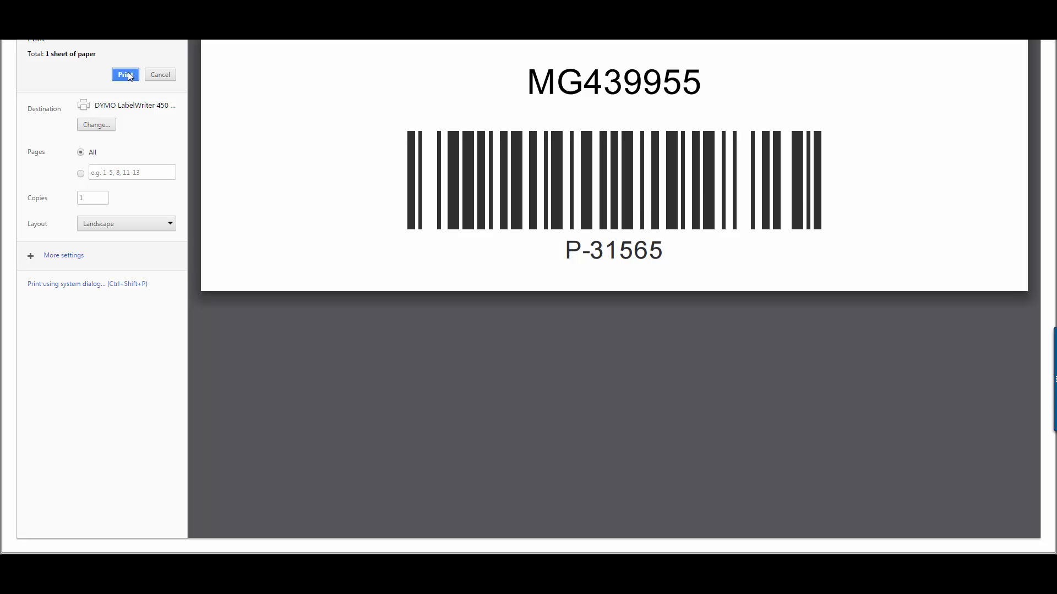
click(128, 76)
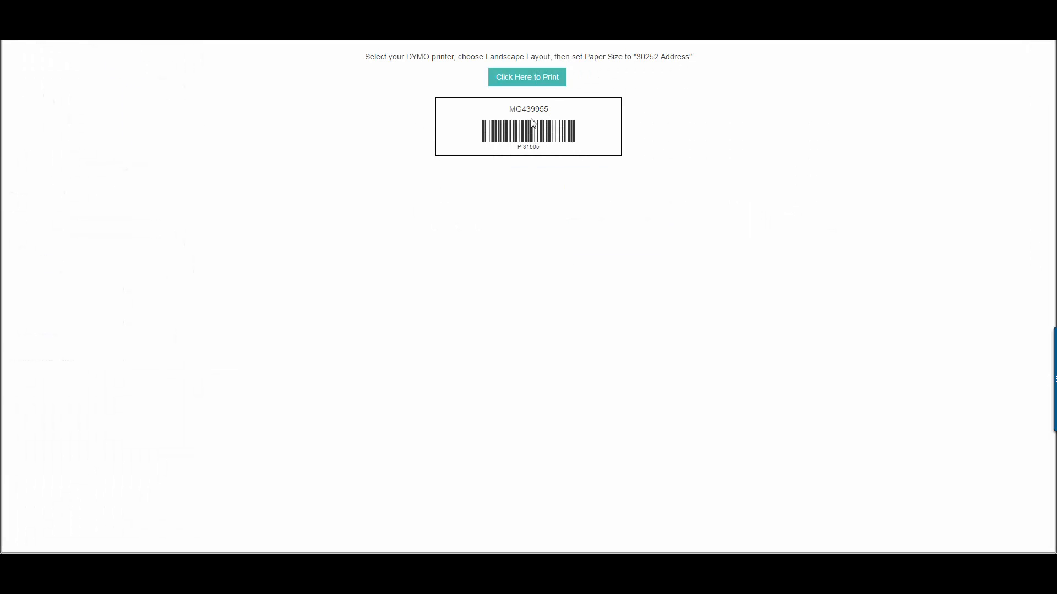
key(ctrl+w)
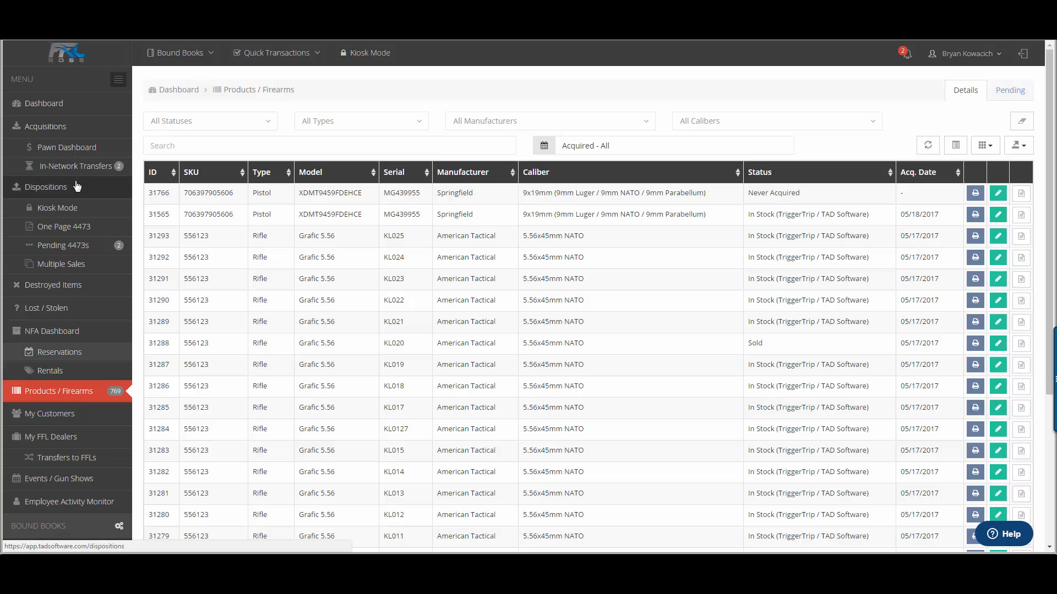
Step: Review the pending 4473 dated 04/12/2017 and continue it to the seller's section
click(90, 252)
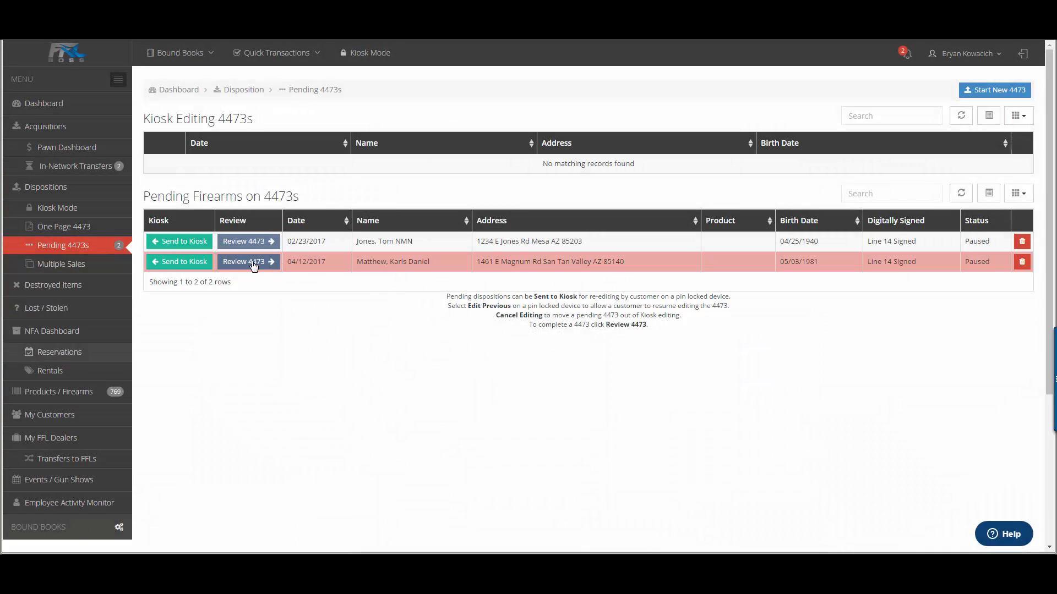
click(254, 265)
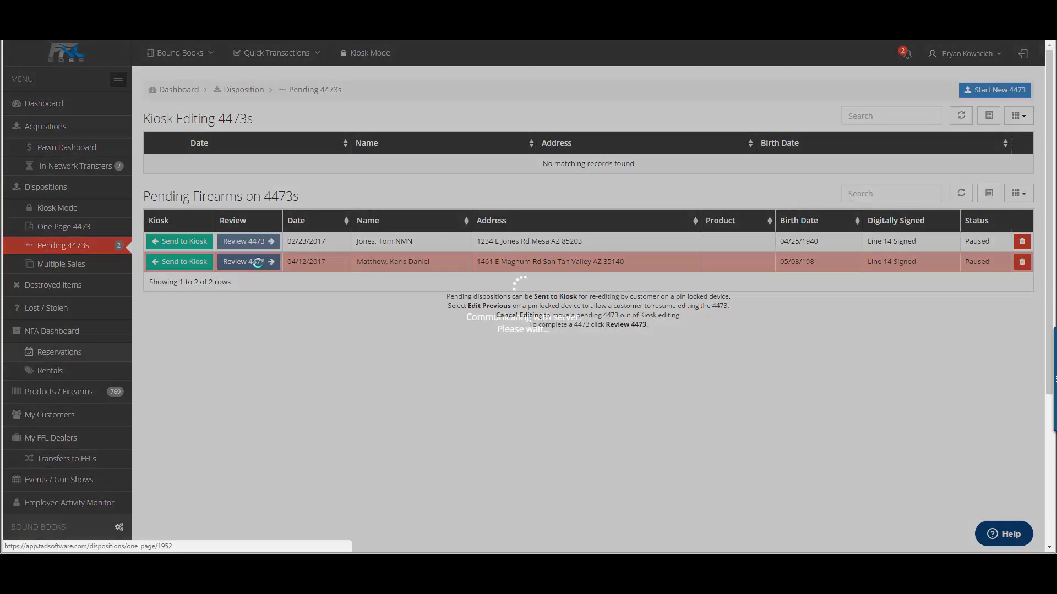
scroll(832, 366, down, 15)
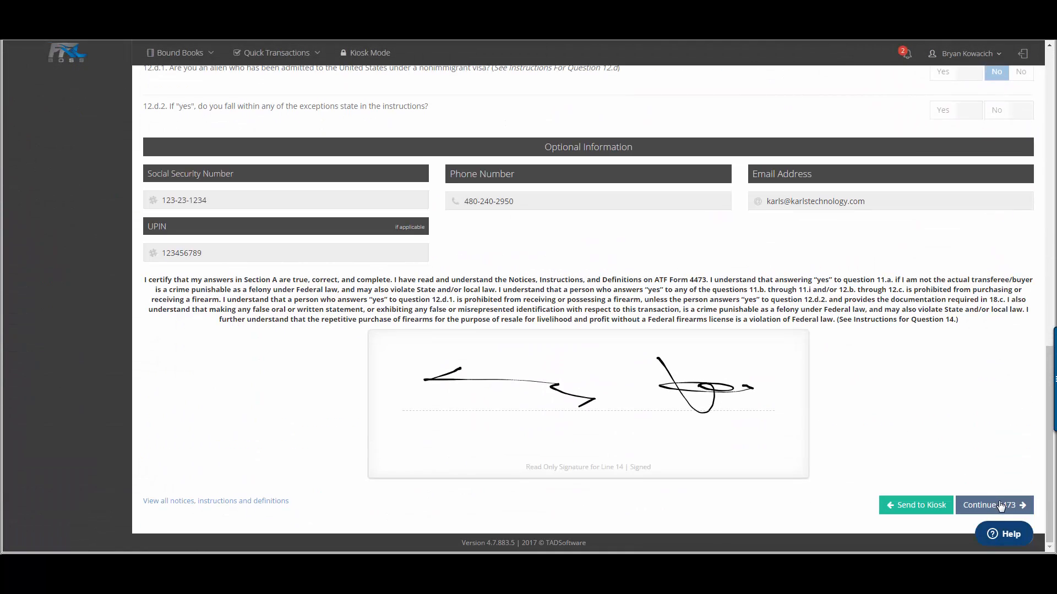
click(1002, 505)
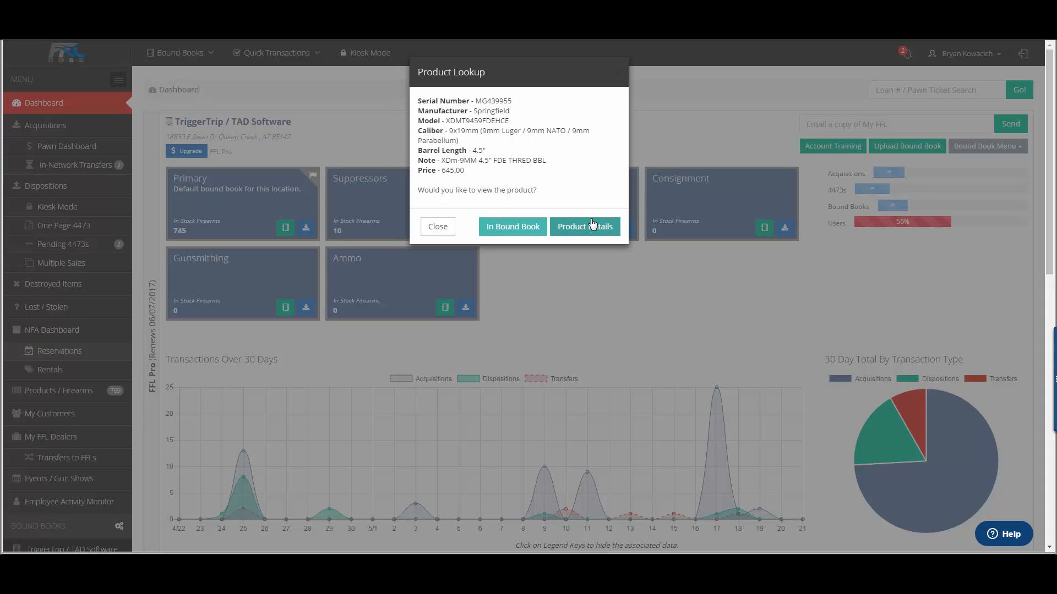
Step: View the looked-up Springfield XDMT9459FDEHCE in its bound book
click(513, 228)
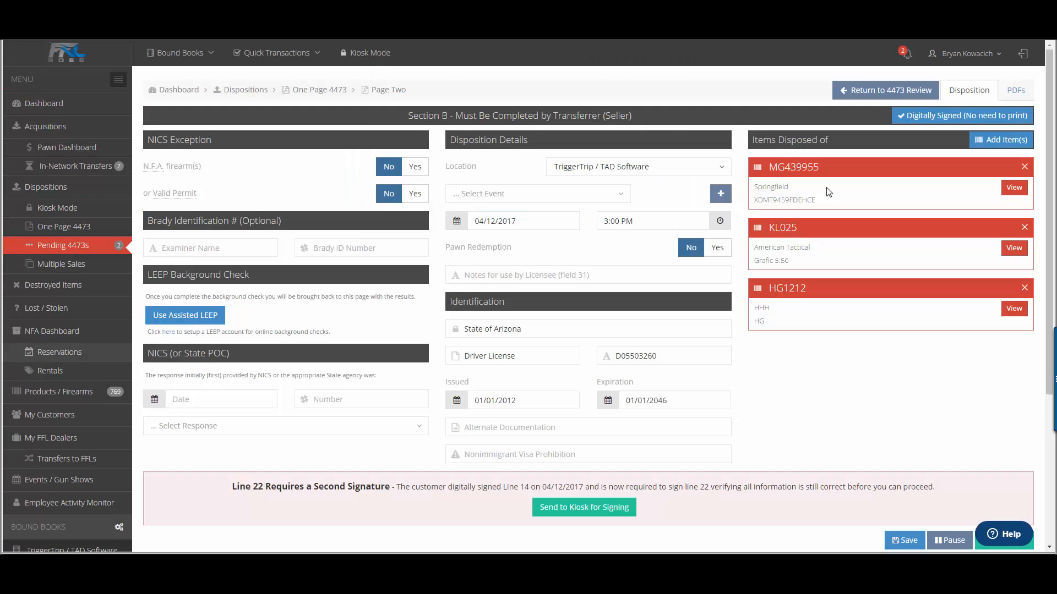